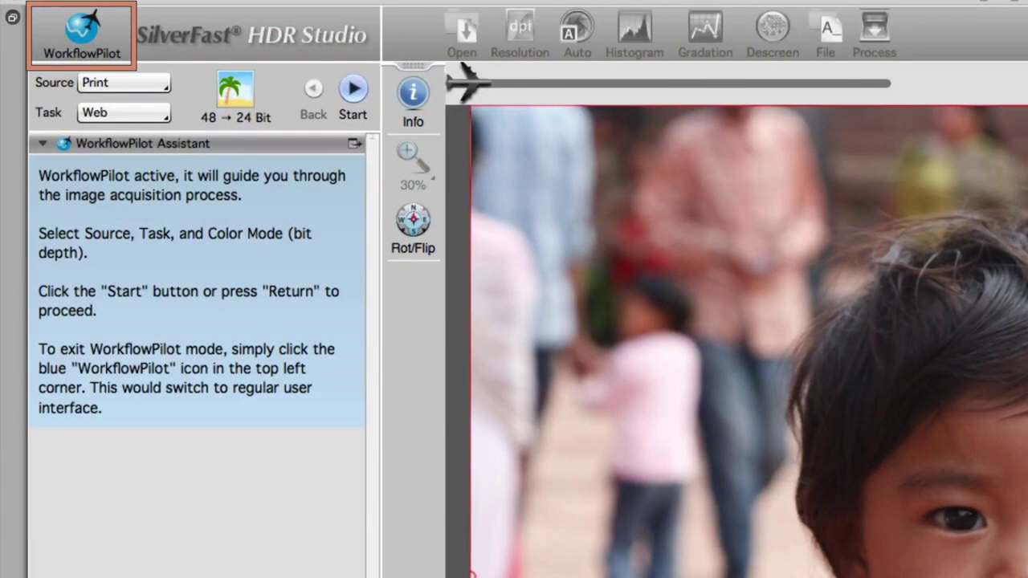
Advance WorkflowPilot from Start through Resolution, Auto and Histogram to the Gradation step.
{"action": "key", "text": "Return"}
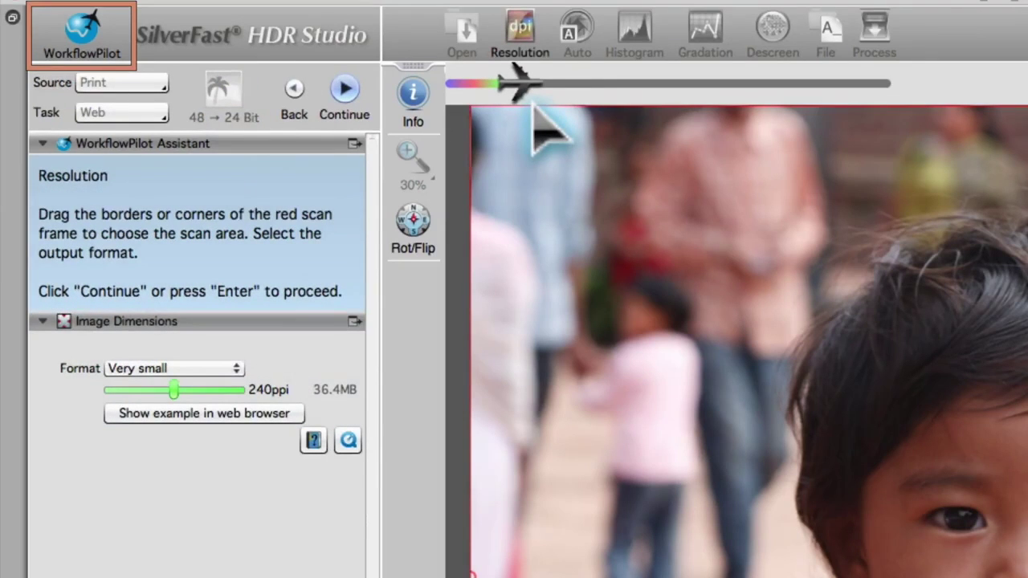
{"action": "key", "text": "Return"}
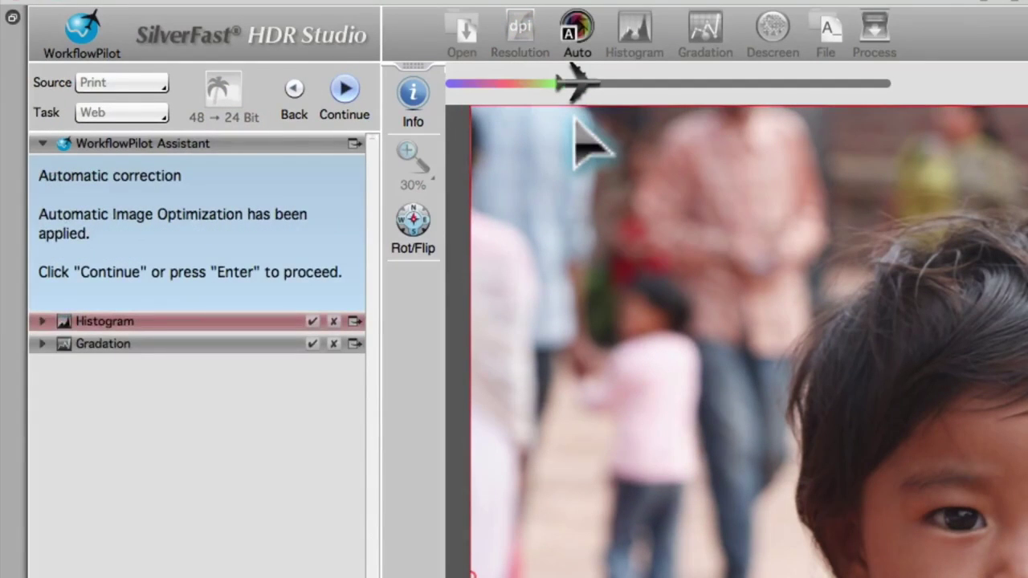
{"action": "key", "text": "Return"}
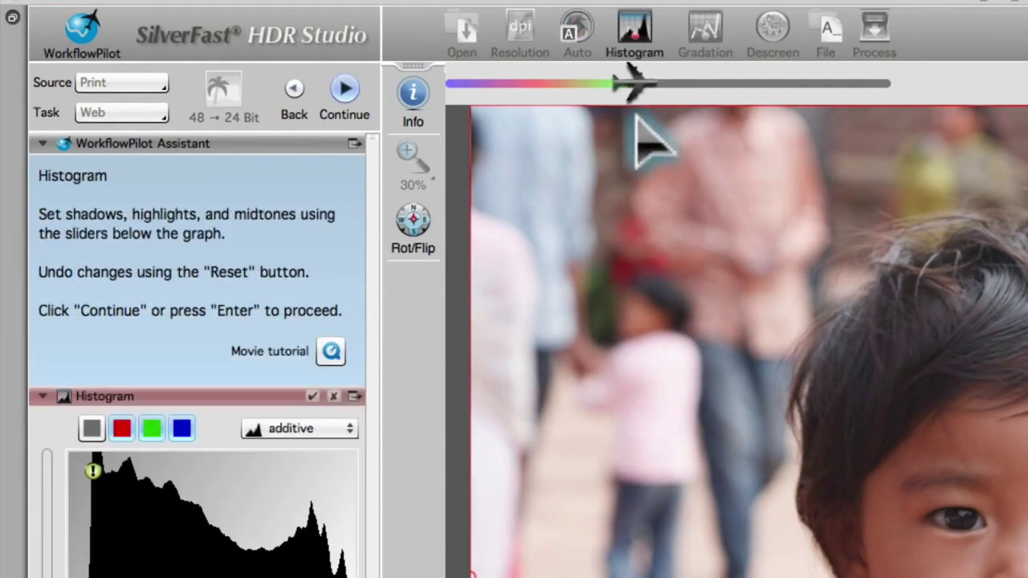
{"action": "key", "text": "Return"}
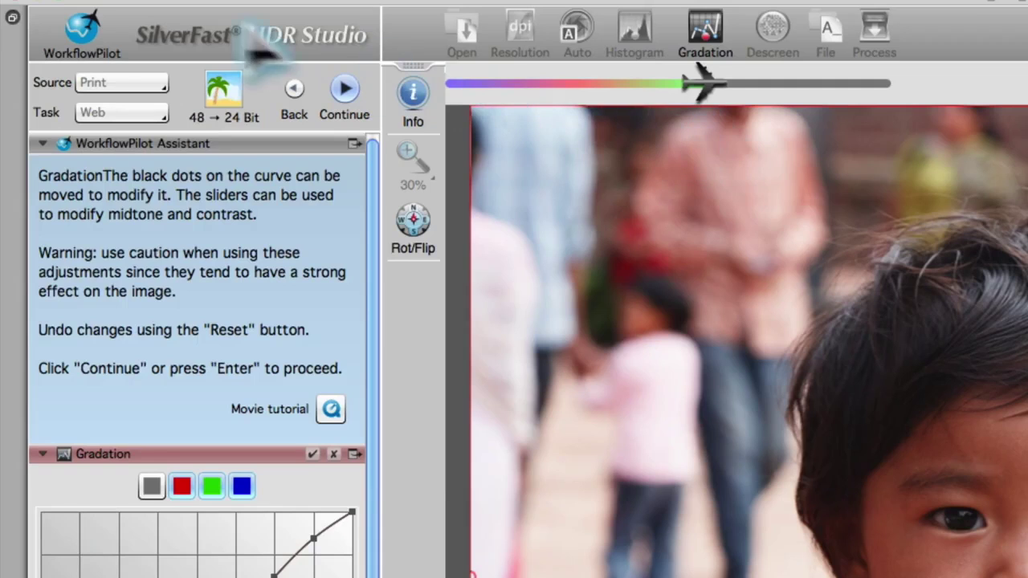
Exit WorkflowPilot to the full interface, showing the Gradation curve with midtone 23 and contrast 19.
{"action": "left_click", "coordinate": [80, 24]}
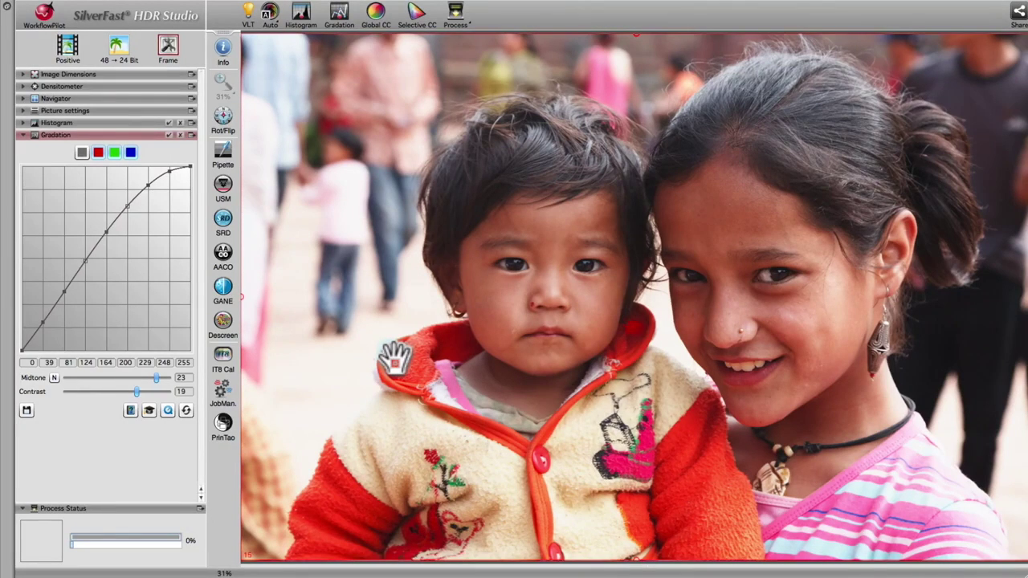
{"action": "left_click_drag", "start_coordinate": [142, 149], "coordinate": [920, 166]}
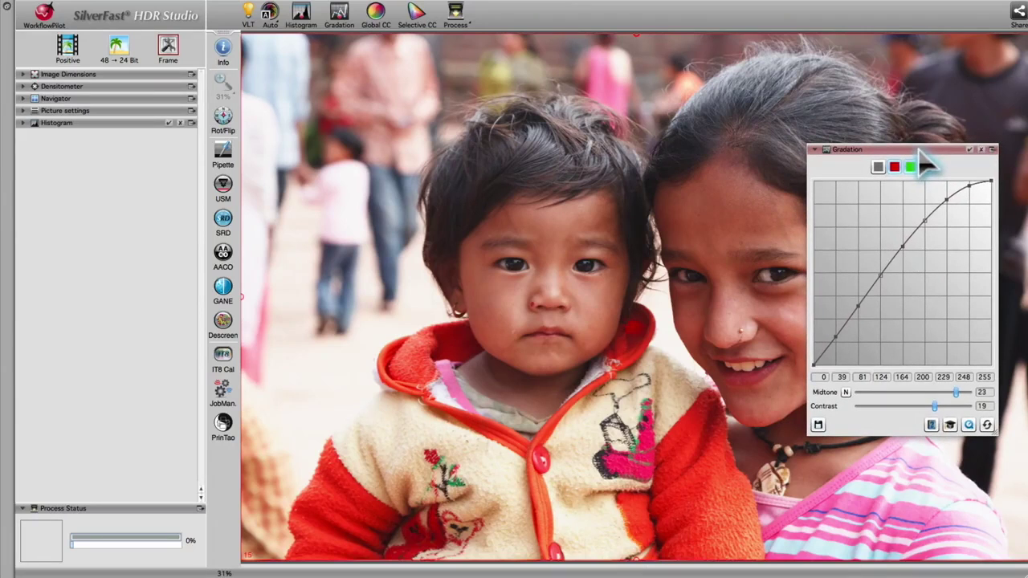
{"action": "double_click", "coordinate": [841, 151]}
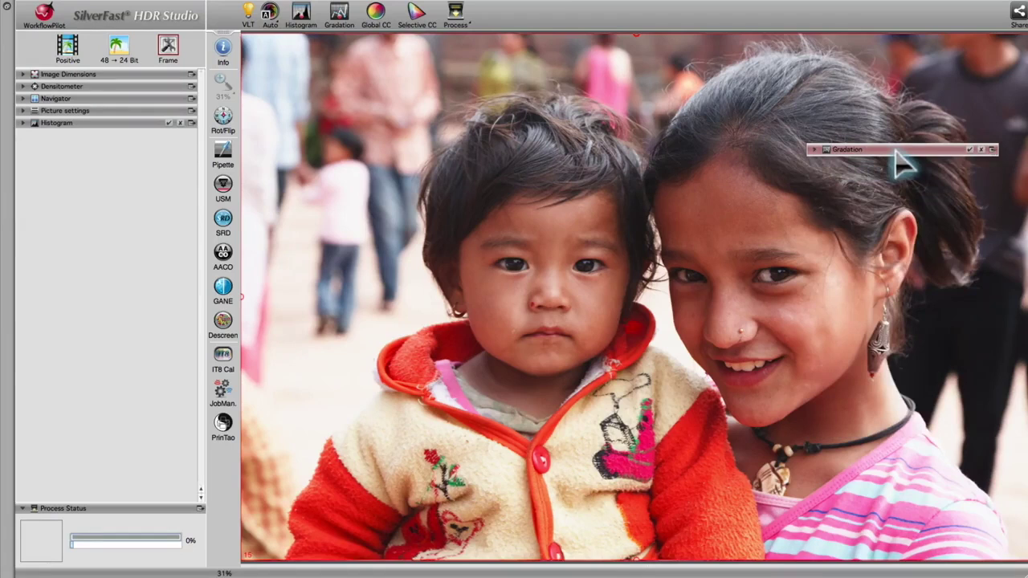
{"action": "double_click", "coordinate": [856, 150]}
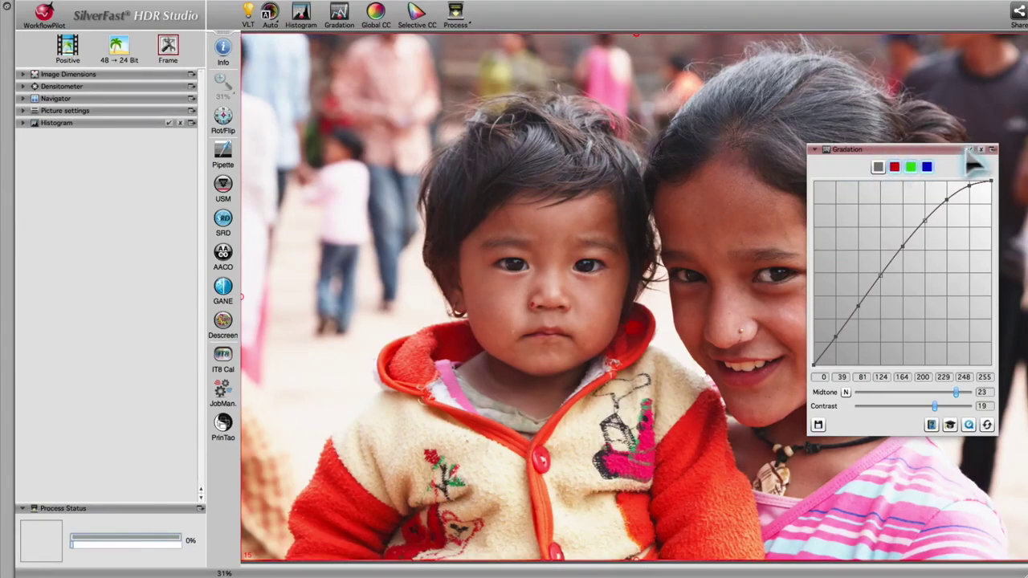
{"action": "left_click", "coordinate": [993, 149]}
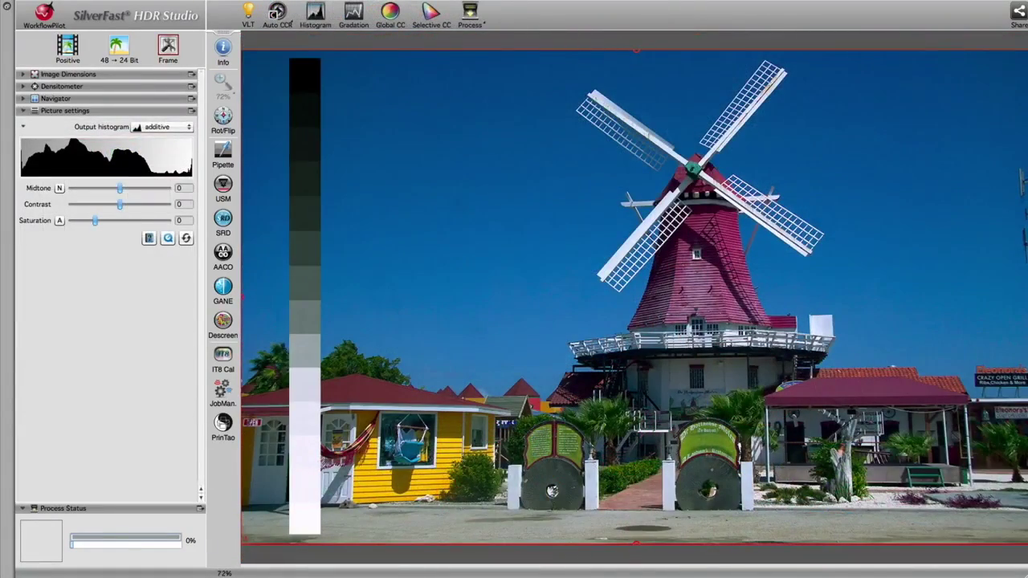
Drop two image files onto the preview, load the pink gerbera job, and open the Virtual Light Table.
{"action": "left_click_drag", "start_coordinate": [8, 229], "coordinate": [487, 290]}
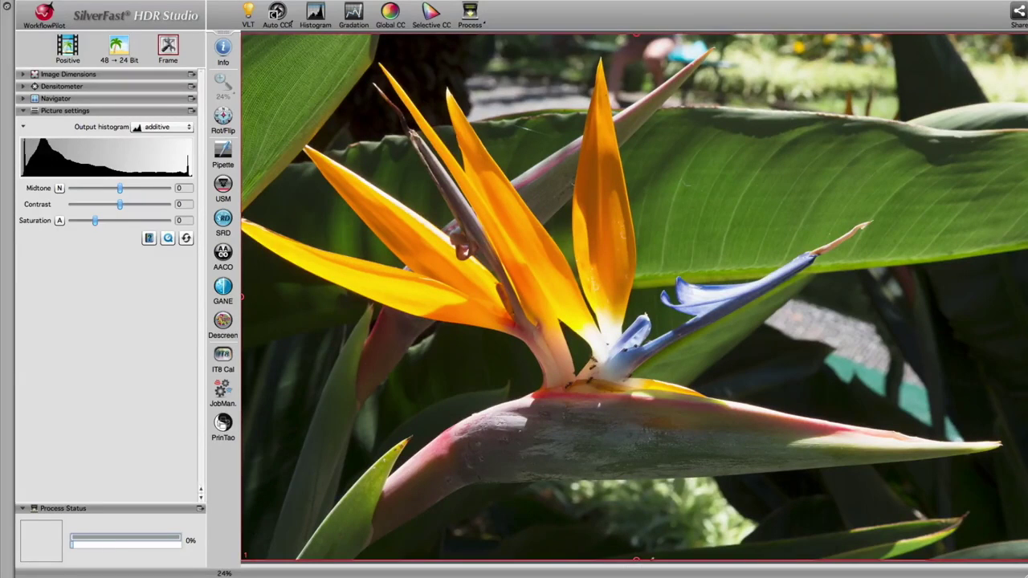
{"action": "left_click_drag", "start_coordinate": [8, 393], "coordinate": [540, 239]}
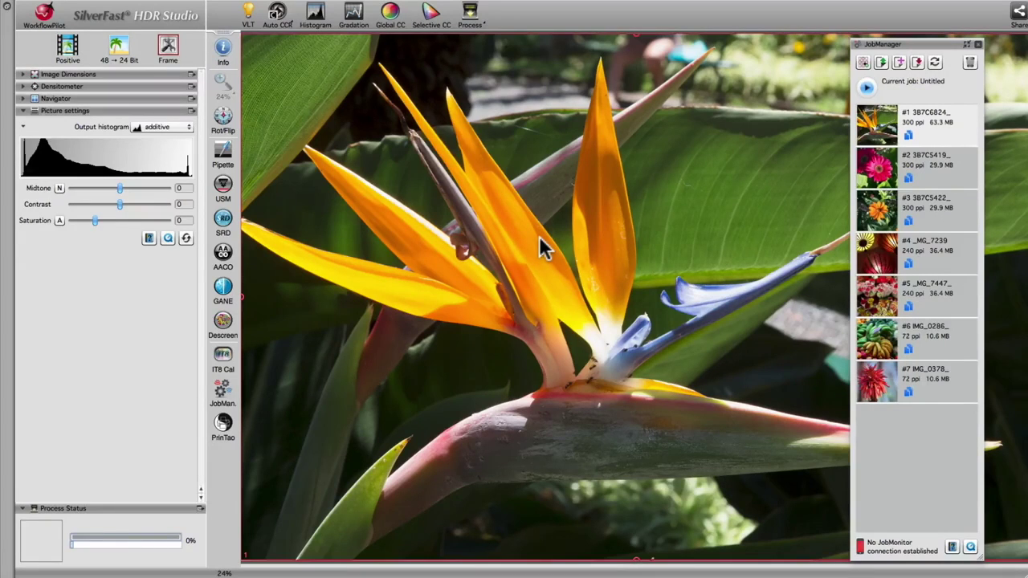
{"action": "left_click", "coordinate": [947, 180]}
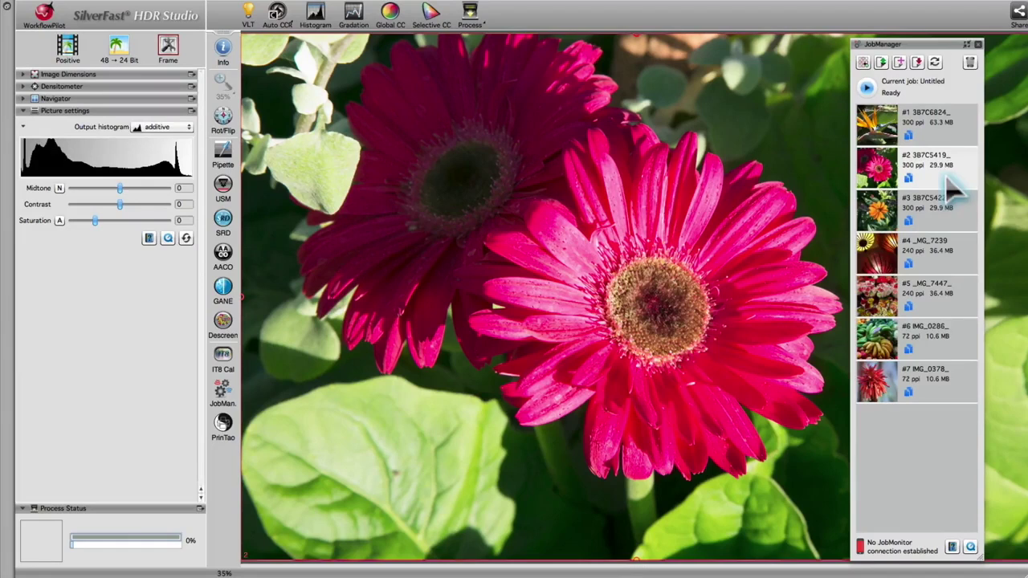
{"action": "left_click", "coordinate": [250, 22]}
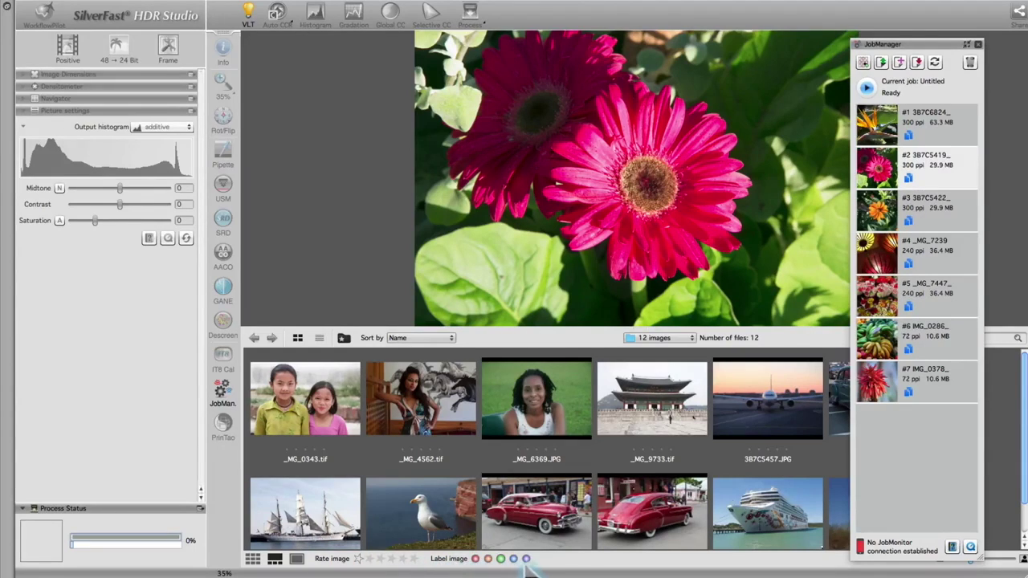
Inspect a gerbera petal with the magnifier, then open _MG_0343 into the job list.
{"action": "left_click", "coordinate": [644, 138]}
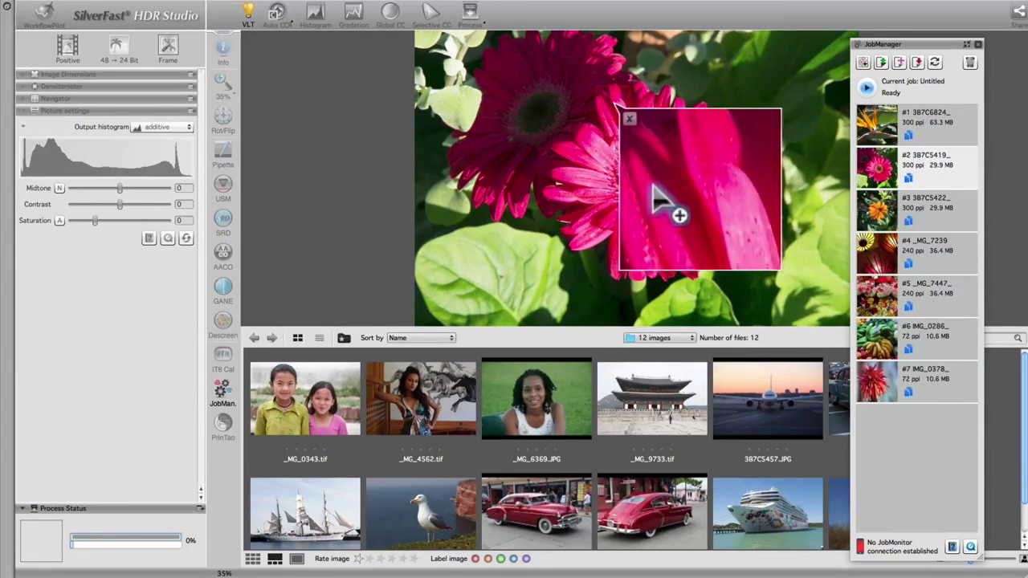
{"action": "left_click", "coordinate": [630, 118], "text": "alt"}
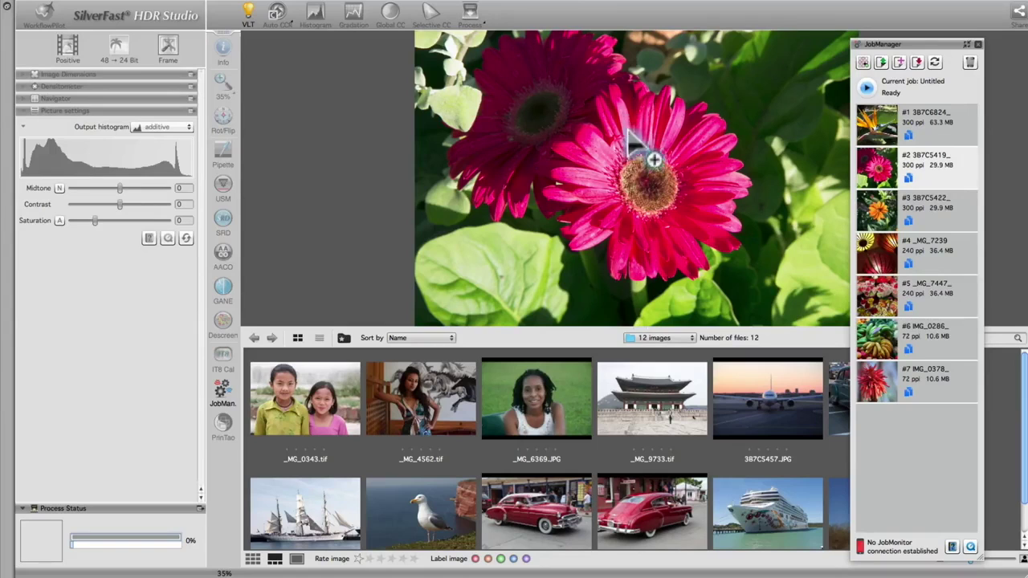
{"action": "double_click", "coordinate": [324, 394]}
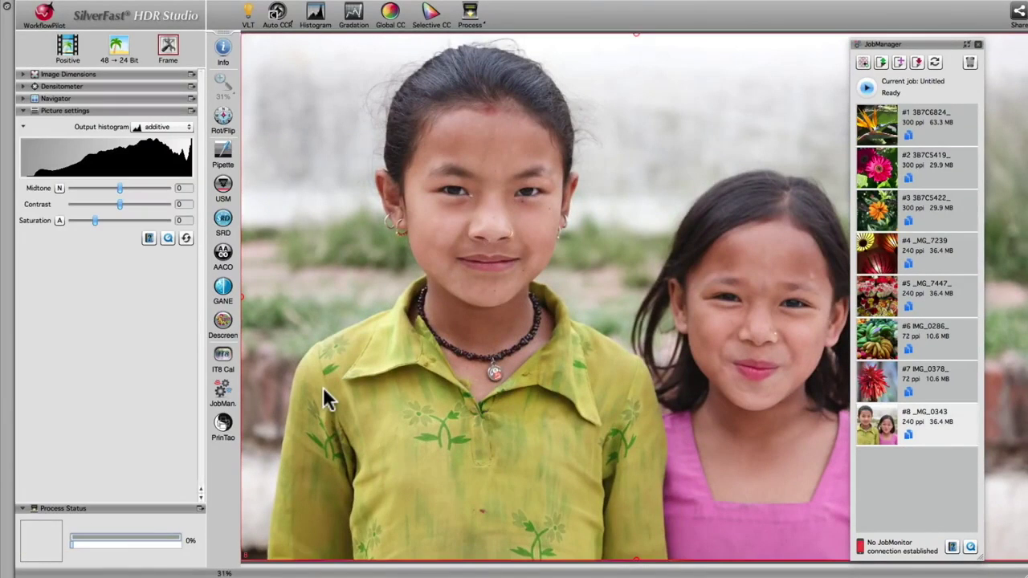
Select thumbnails in the Virtual Light Table and drag _MG_6369 and _MG_9733 into the job list.
{"action": "left_click", "coordinate": [249, 17]}
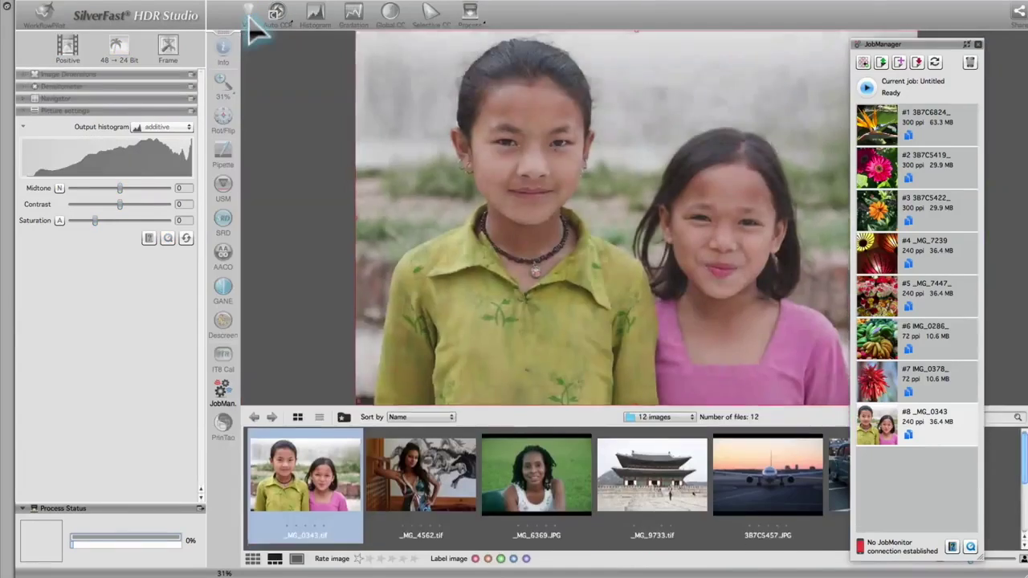
{"action": "left_click_drag", "start_coordinate": [696, 454], "coordinate": [554, 503]}
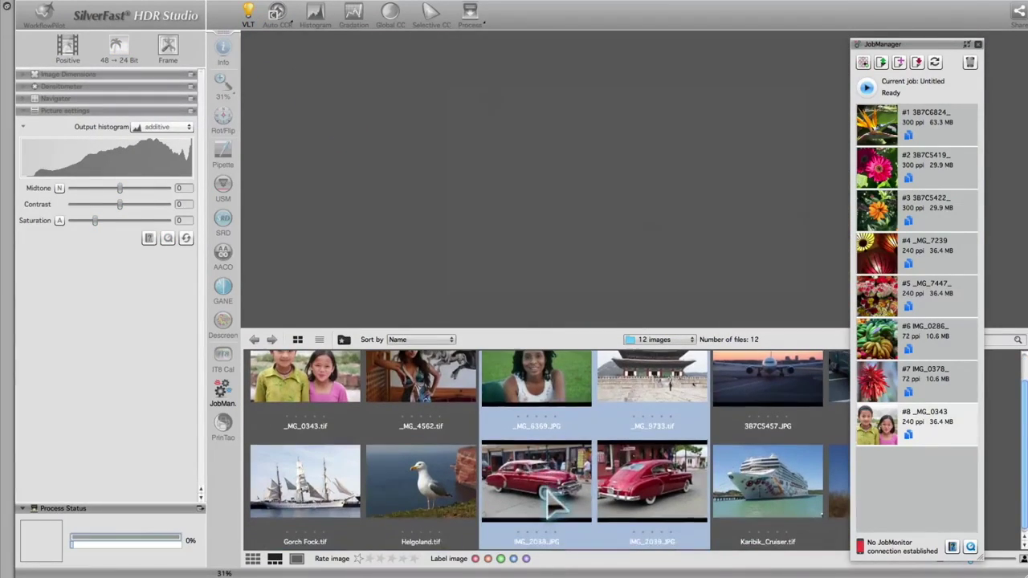
{"action": "left_click_drag", "start_coordinate": [541, 391], "coordinate": [223, 399]}
{"action": "left_click_drag", "start_coordinate": [629, 391], "coordinate": [911, 482]}
Load job entry #9, _MG_4562 of the woman before the horse mural, into the preview.
{"action": "scroll", "coordinate": [912, 482], "scroll_direction": "down", "scroll_amount": 1}
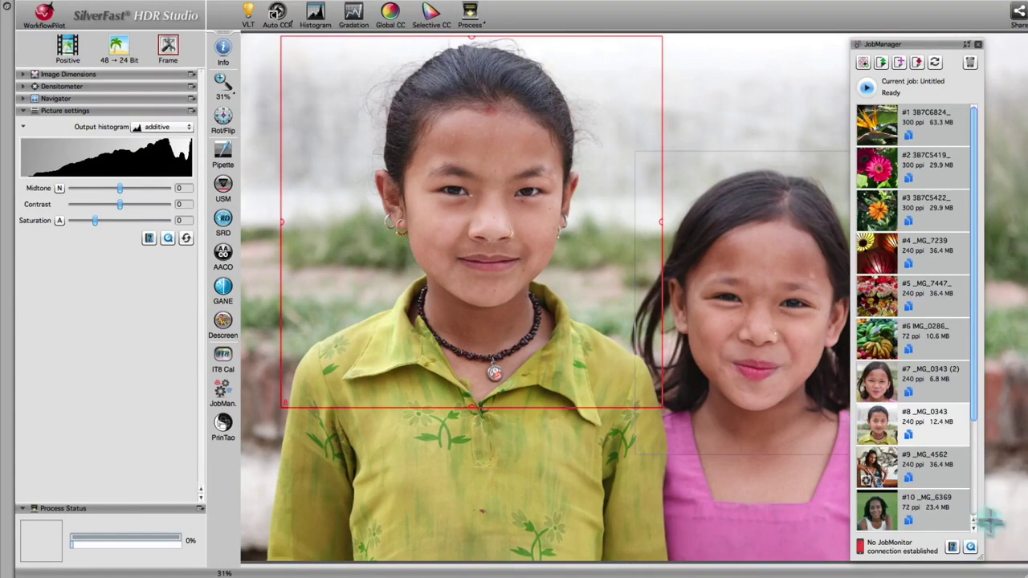
{"action": "left_click", "coordinate": [890, 467]}
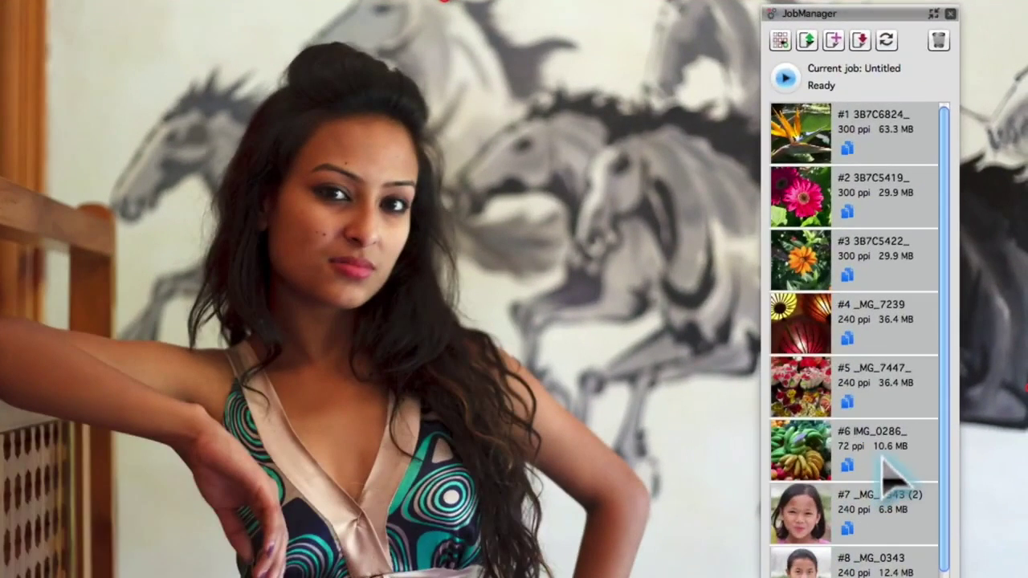
Delete IMG_0286 and _MG_7447 from the job, apply entry #7's settings to all, and start processing.
{"action": "left_click_drag", "start_coordinate": [884, 442], "coordinate": [900, 406]}
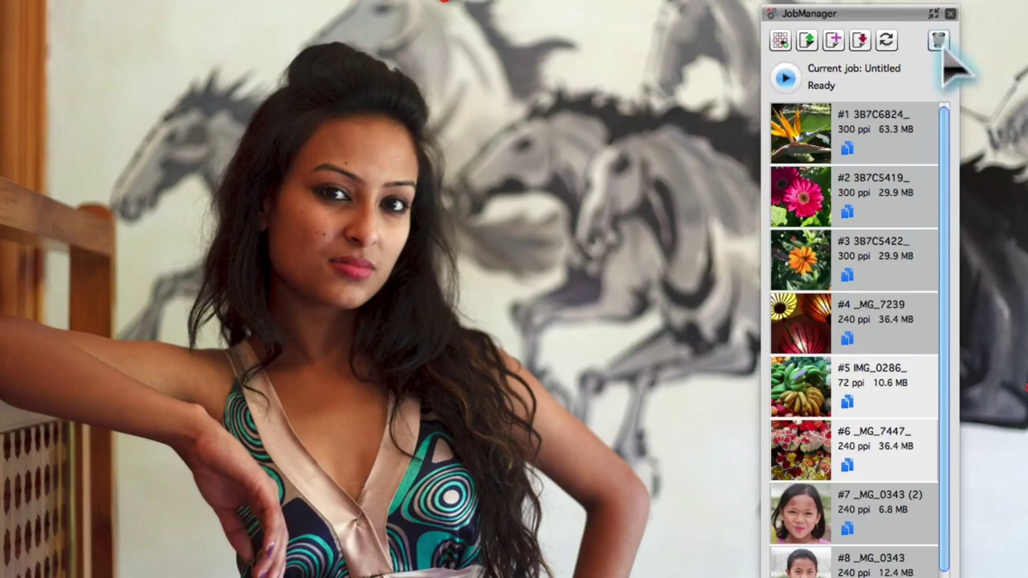
{"action": "left_click", "coordinate": [940, 42]}
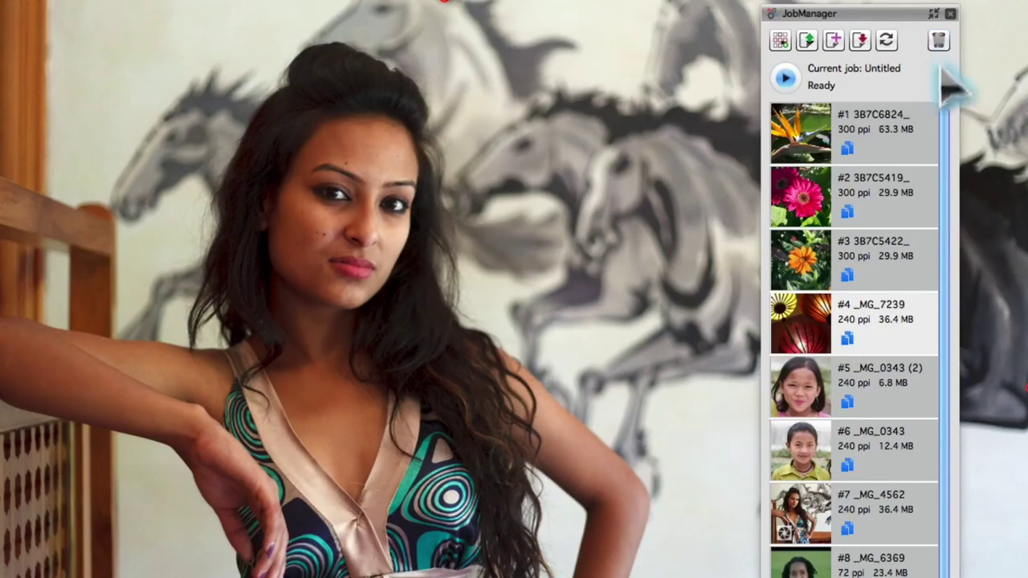
{"action": "left_click", "coordinate": [847, 529]}
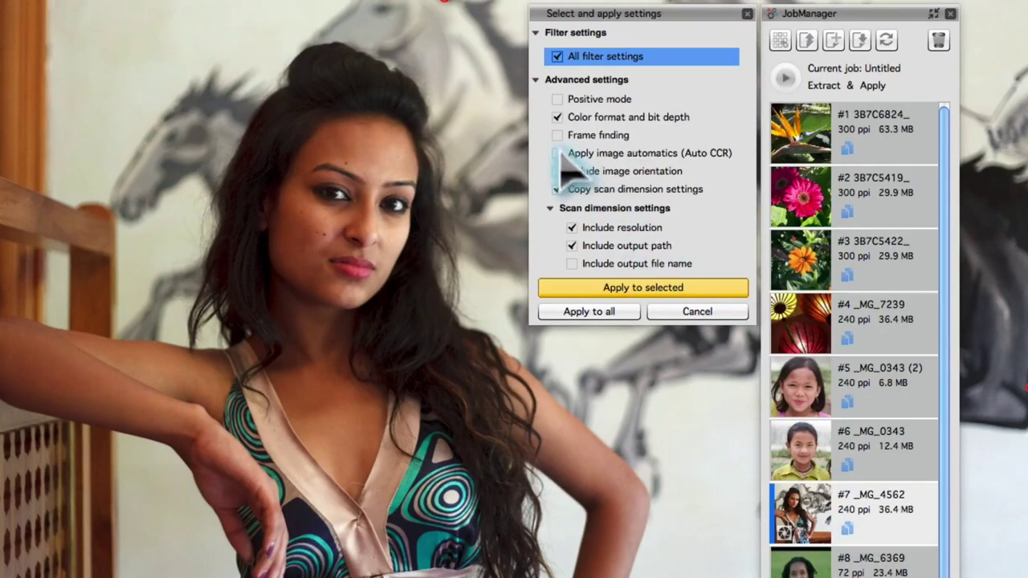
{"action": "left_click", "coordinate": [616, 313]}
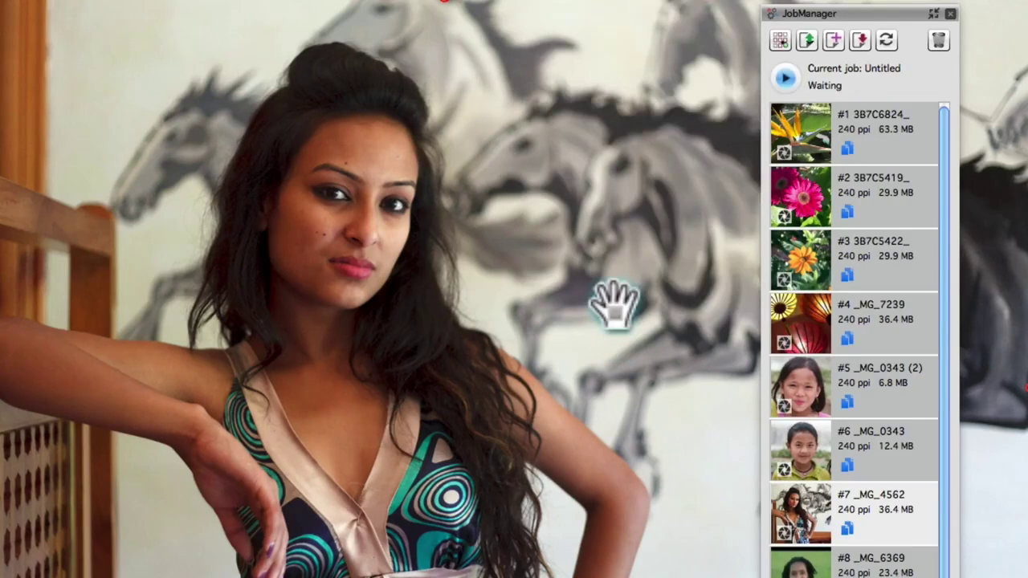
{"action": "left_click", "coordinate": [786, 77]}
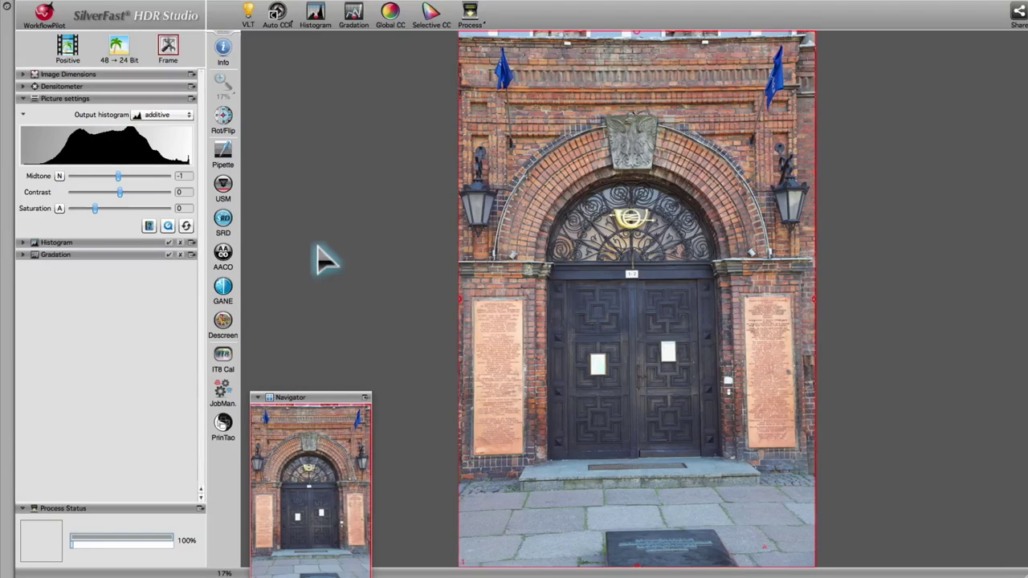
Add Unsharp Masking to the doorway photo with 1:1 preview, Power 220 and Radius 2.1.
{"action": "left_click", "coordinate": [227, 190]}
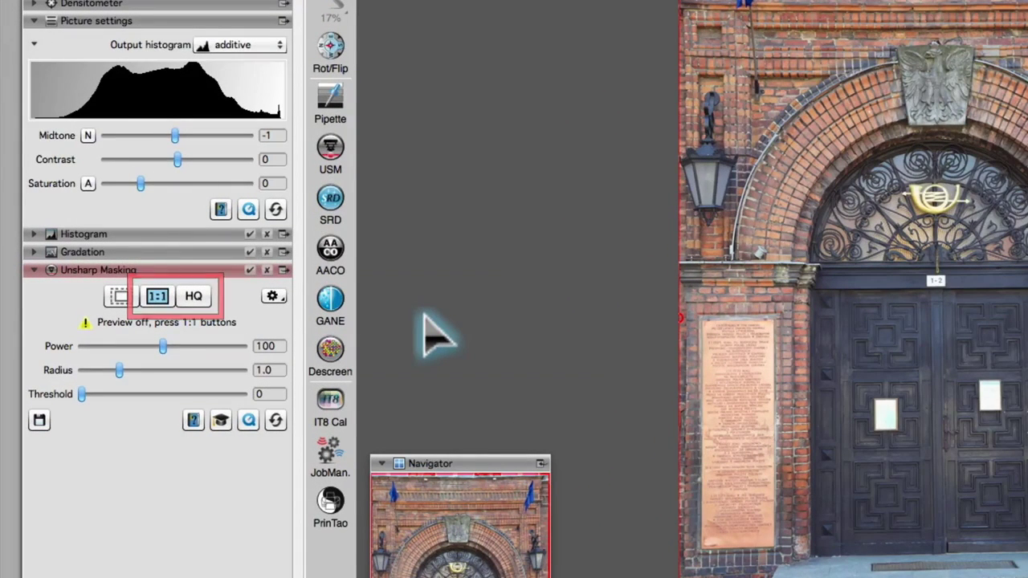
{"action": "left_click", "coordinate": [197, 299]}
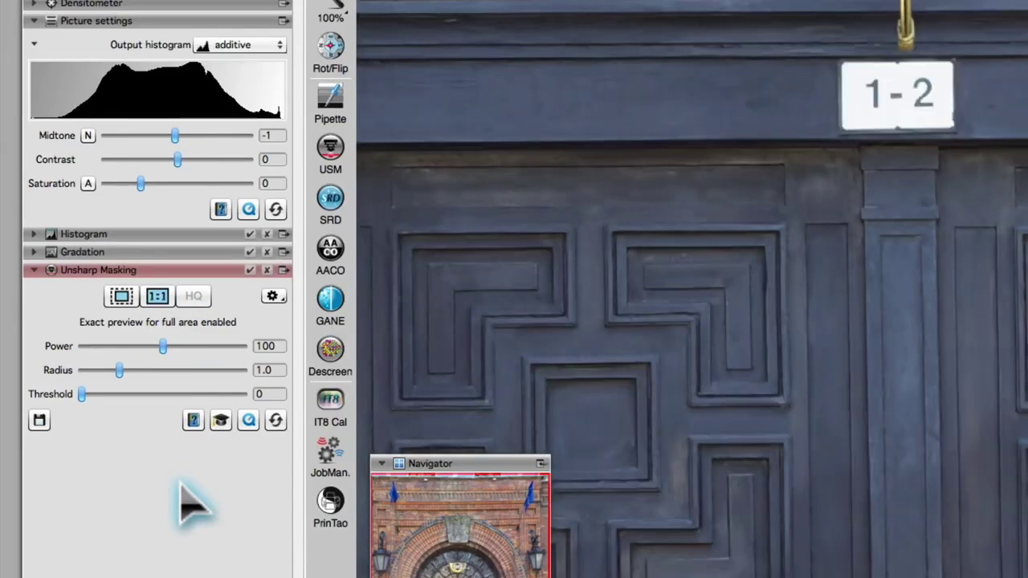
{"action": "left_click_drag", "start_coordinate": [164, 354], "coordinate": [207, 355]}
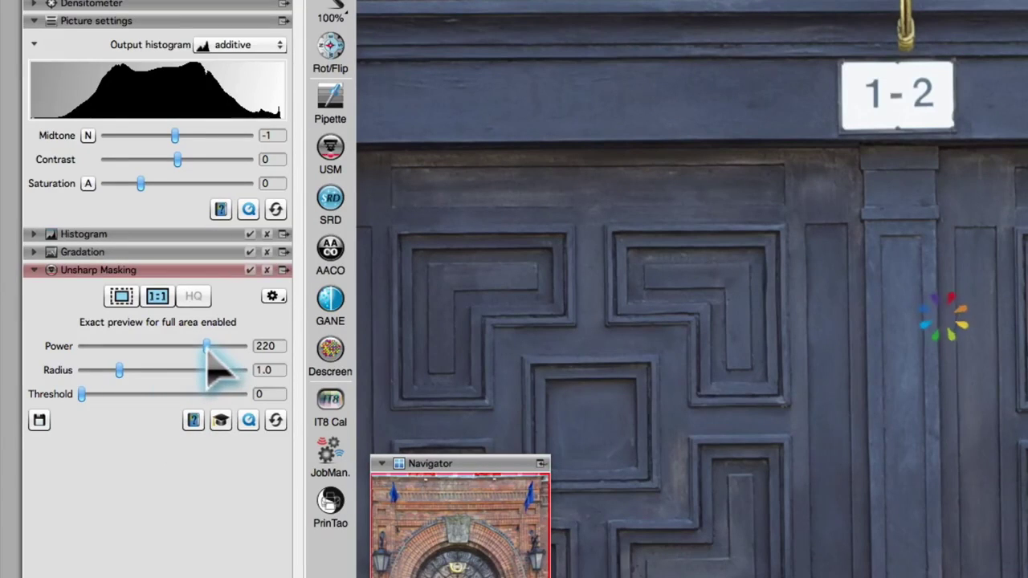
{"action": "left_click_drag", "start_coordinate": [121, 371], "coordinate": [167, 373]}
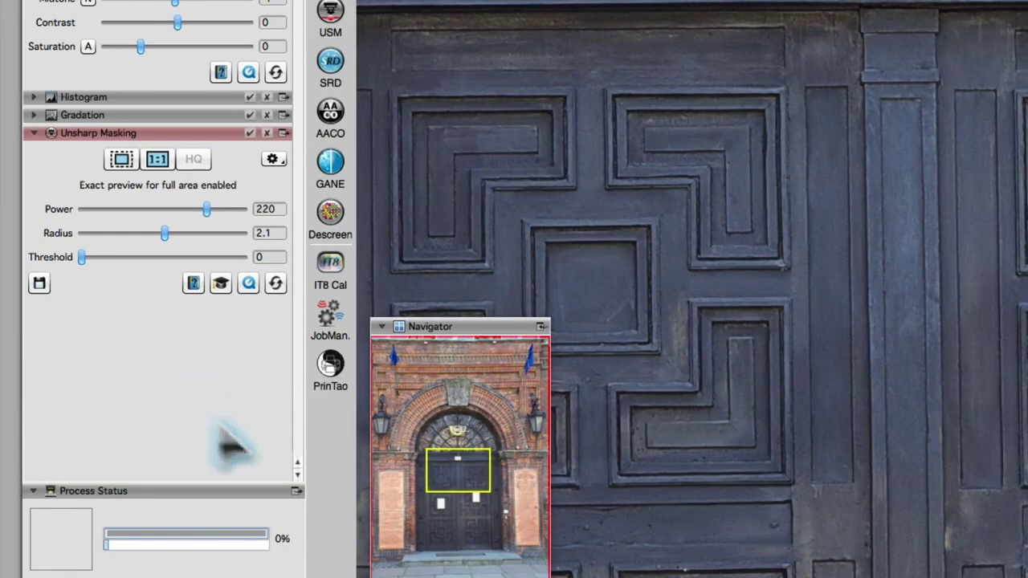
Compare the door ironwork with sharpening off and on, then process at 600 DPI and open the result.
{"action": "left_click_drag", "start_coordinate": [453, 478], "coordinate": [489, 444]}
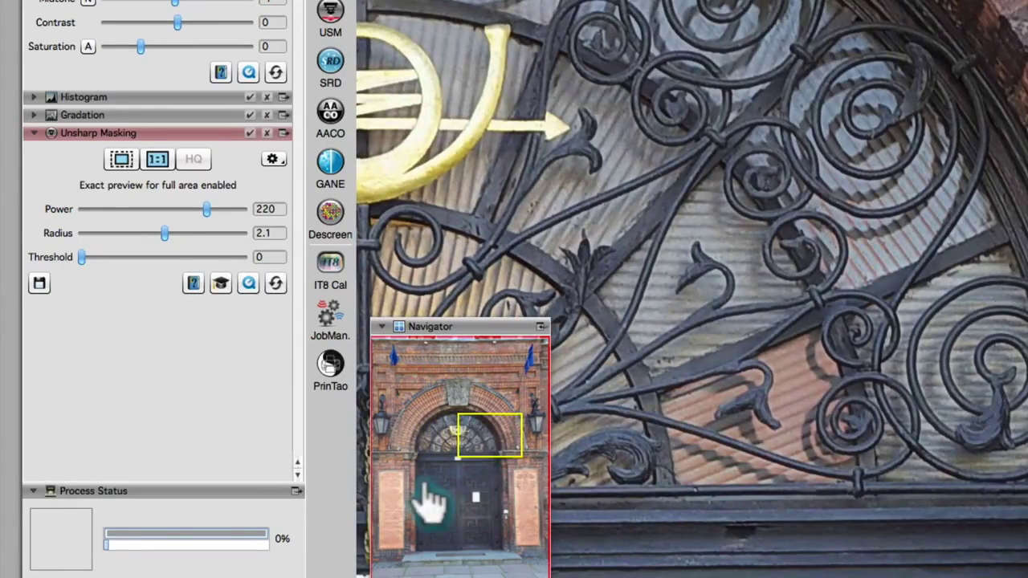
{"action": "left_click", "coordinate": [157, 160]}
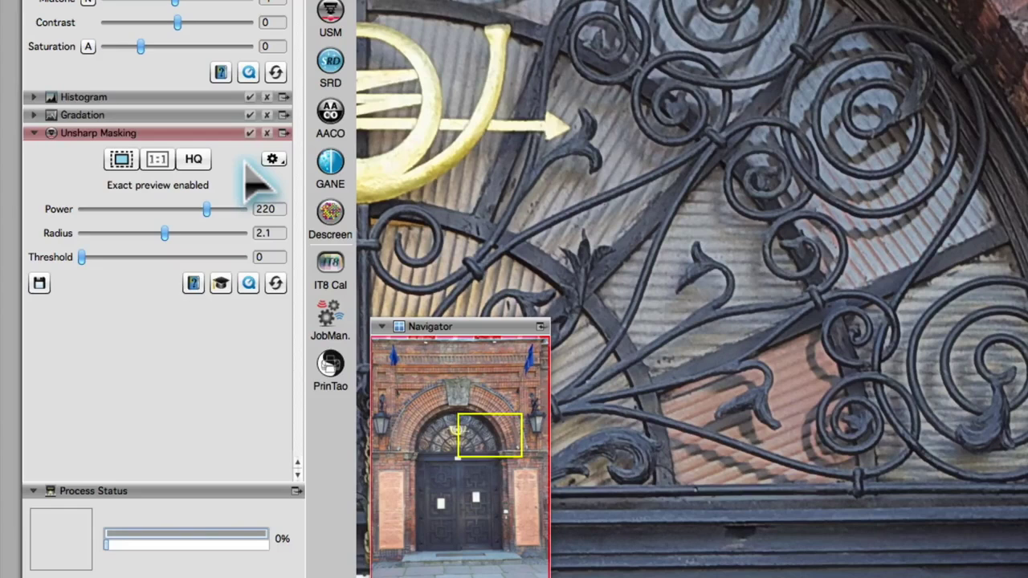
{"action": "left_click", "coordinate": [250, 133]}
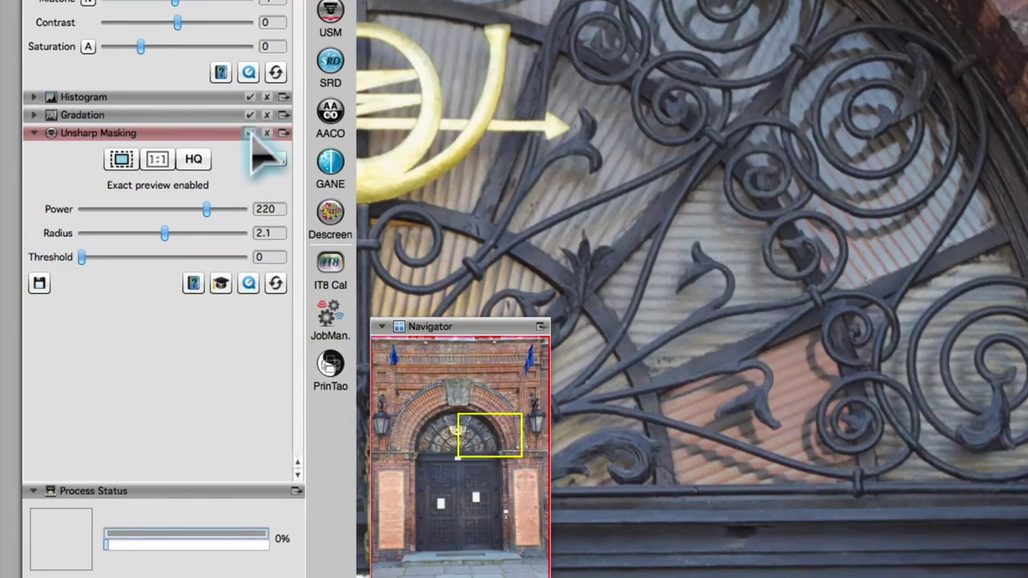
{"action": "left_click", "coordinate": [250, 133]}
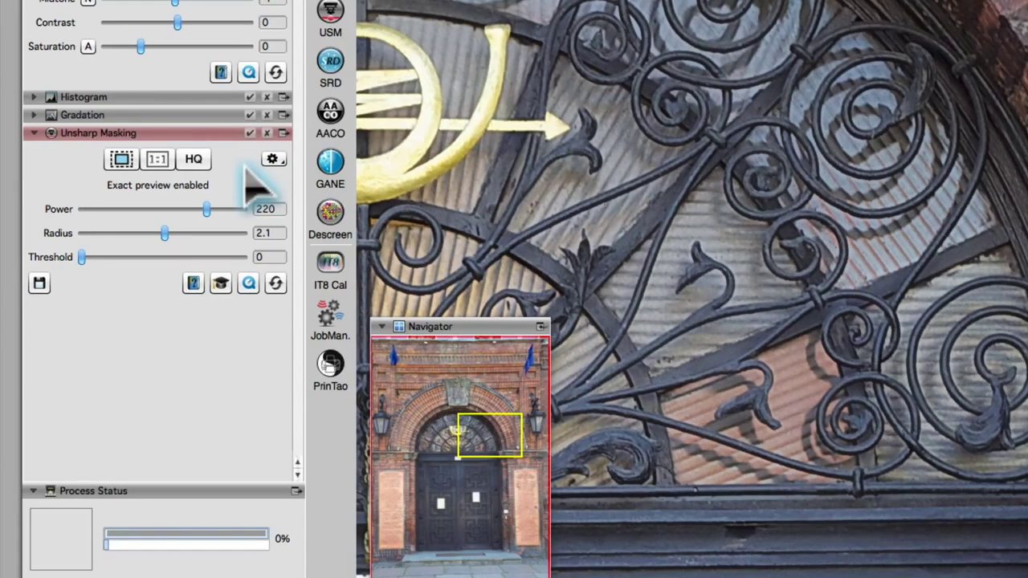
{"action": "left_click", "coordinate": [267, 133]}
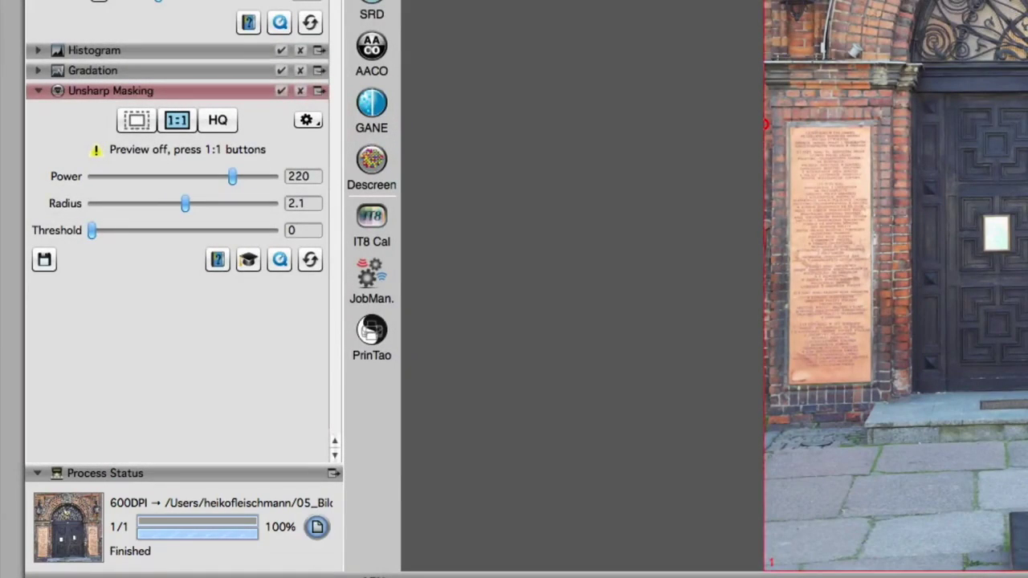
{"action": "left_click", "coordinate": [317, 527]}
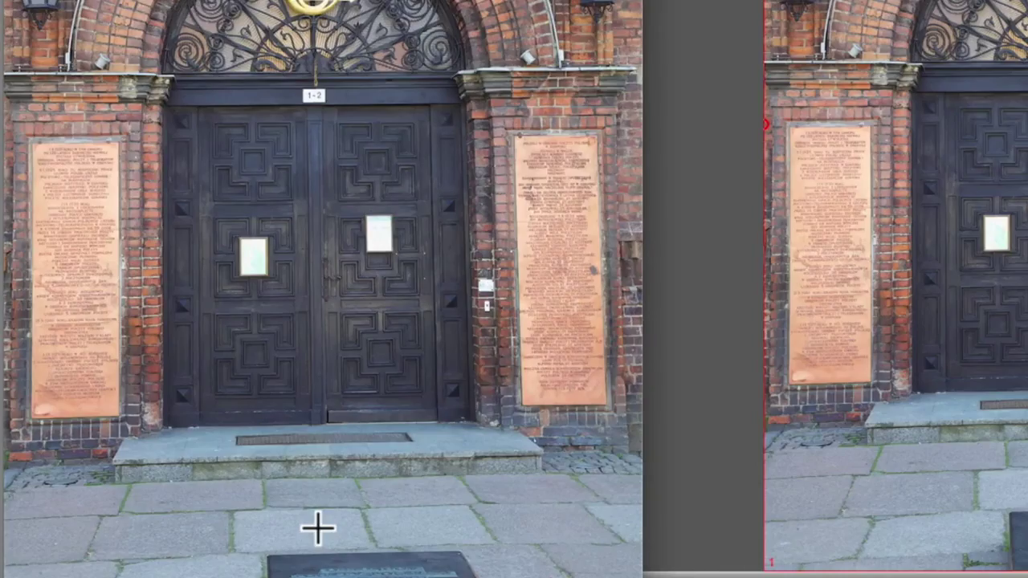